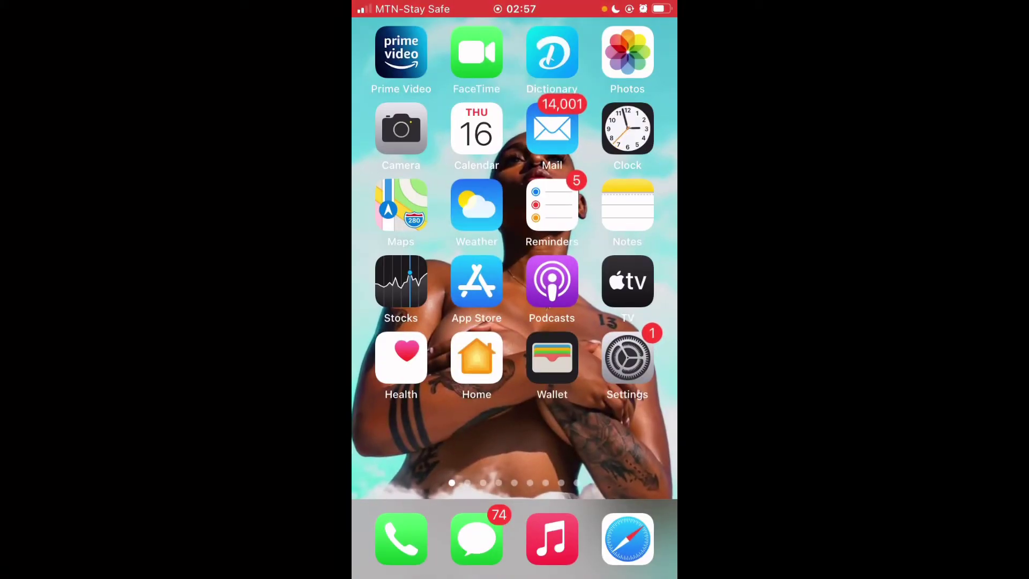
- Open Settings and go to the Do Not Disturb page
left_click(627, 362)
scroll(515, 322, "down", 1)
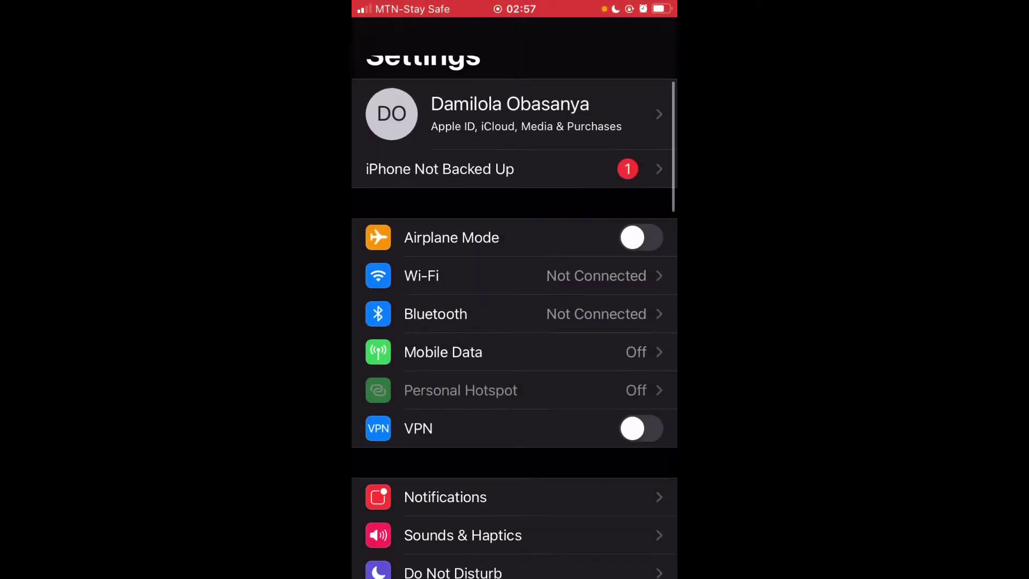
scroll(515, 322, "down", 5)
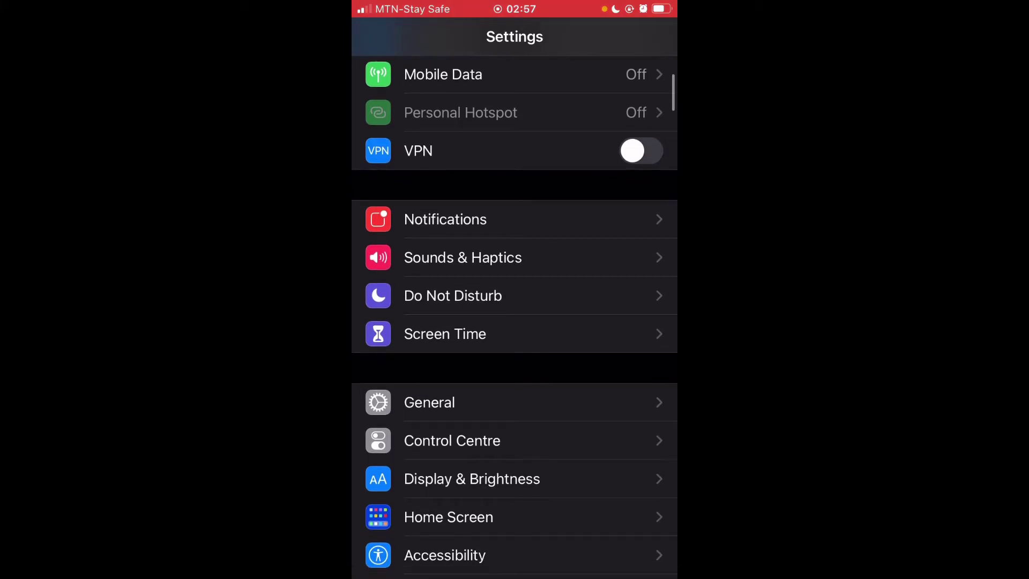
left_click(453, 295)
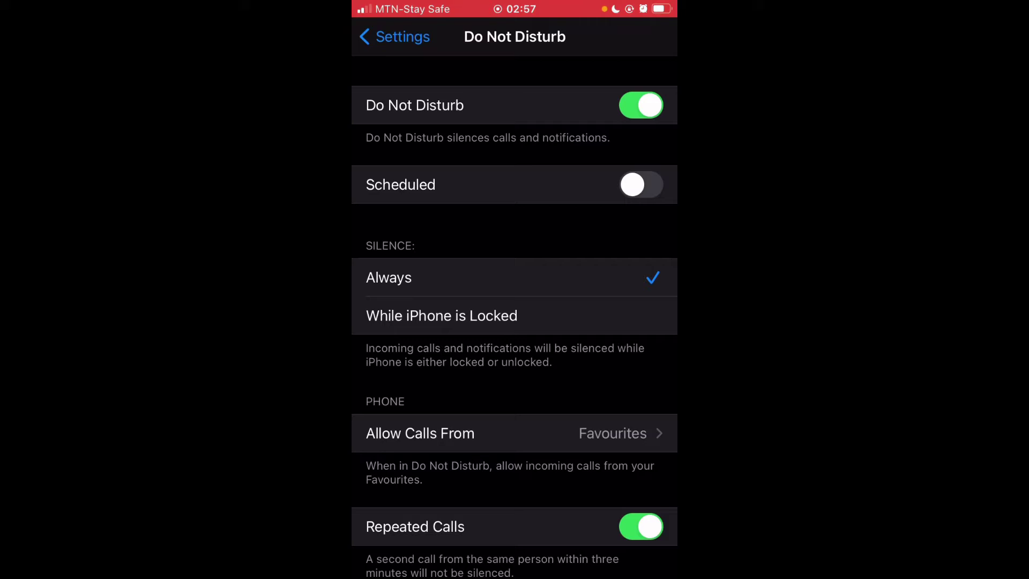
- Switch Silence to While iPhone is Locked, restore it to Always, and return to Settings
left_click(442, 315)
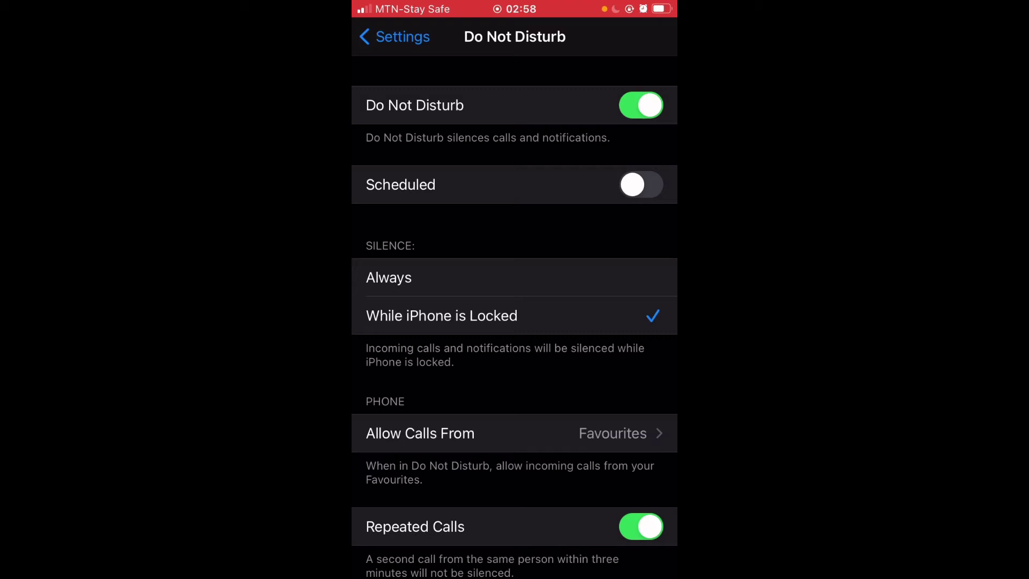
left_click(388, 277)
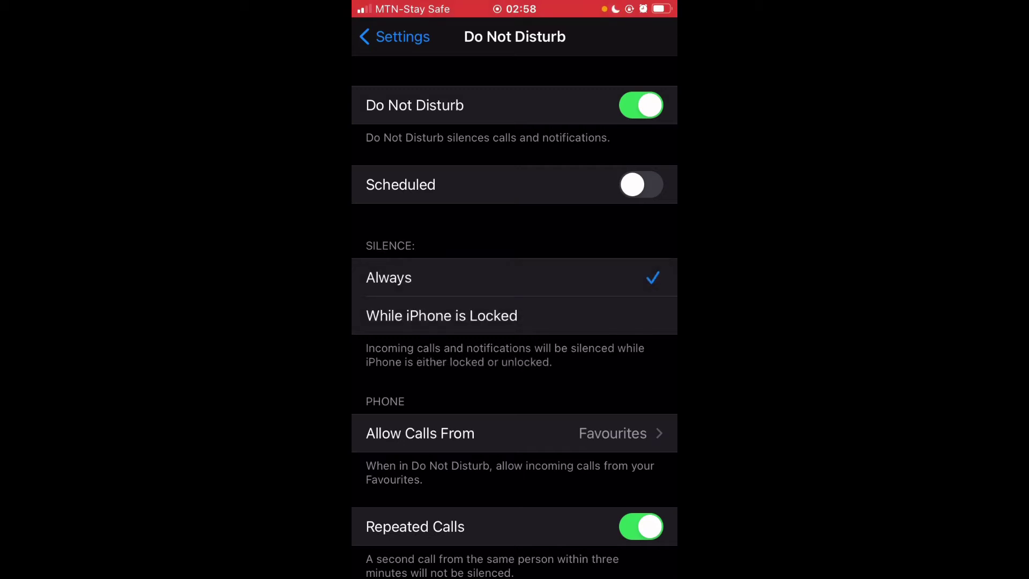
left_click(394, 37)
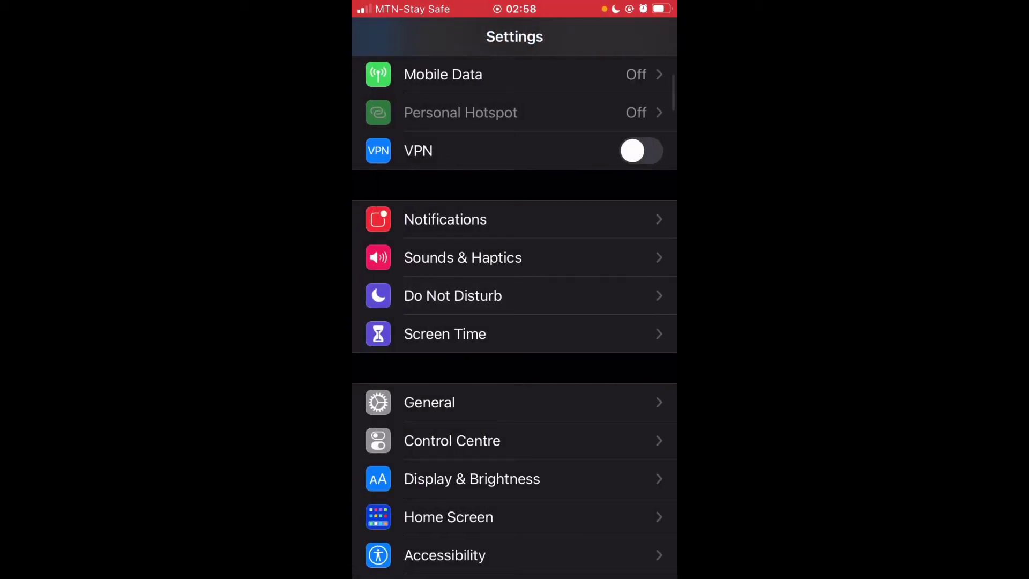
- Go Home, then reopen Settings on the Do Not Disturb page
key("Home")
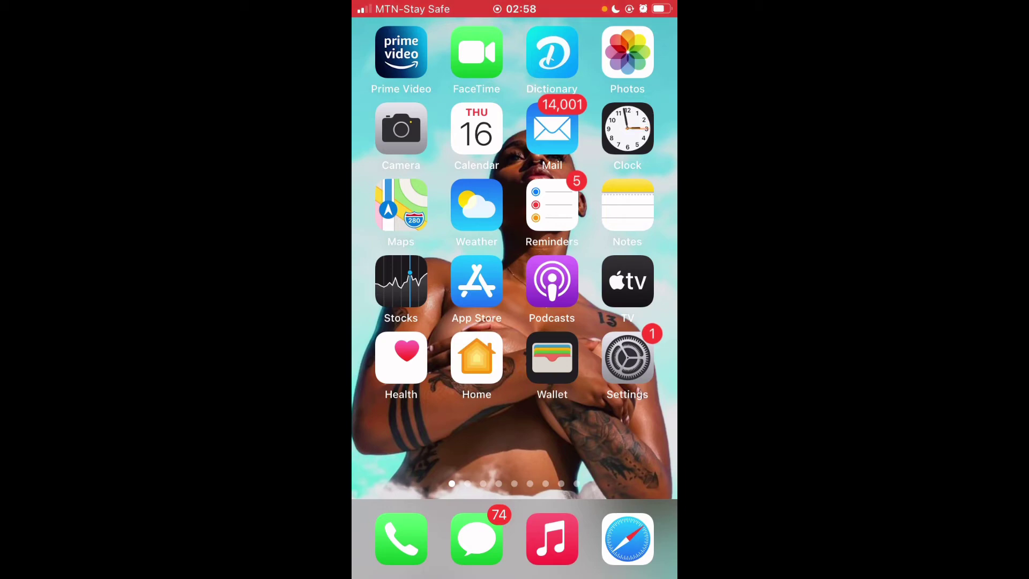
left_click(628, 360)
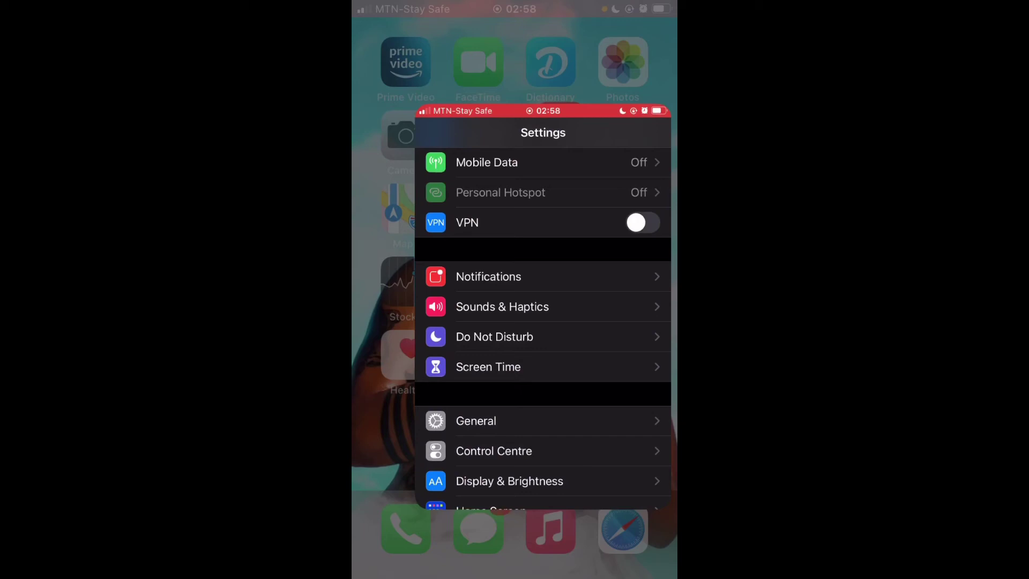
left_click(453, 295)
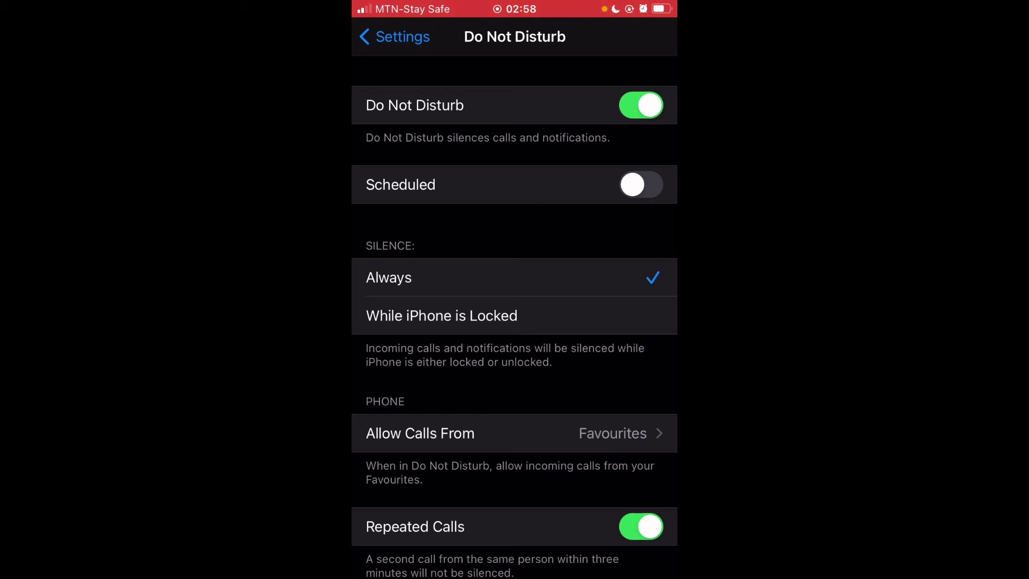
- Exit Settings to the Home Screen with Do Not Disturb still on
key("Home")
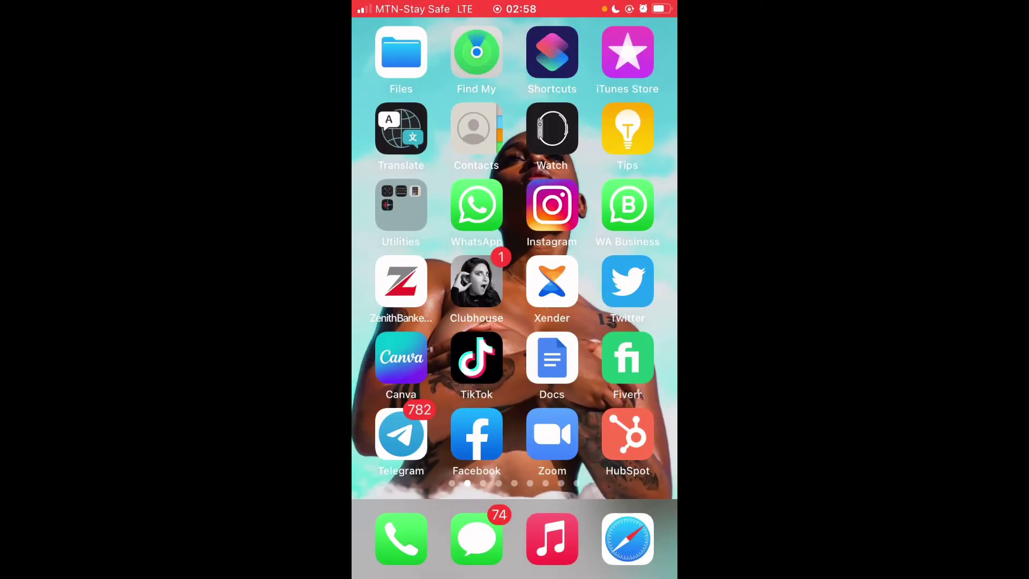